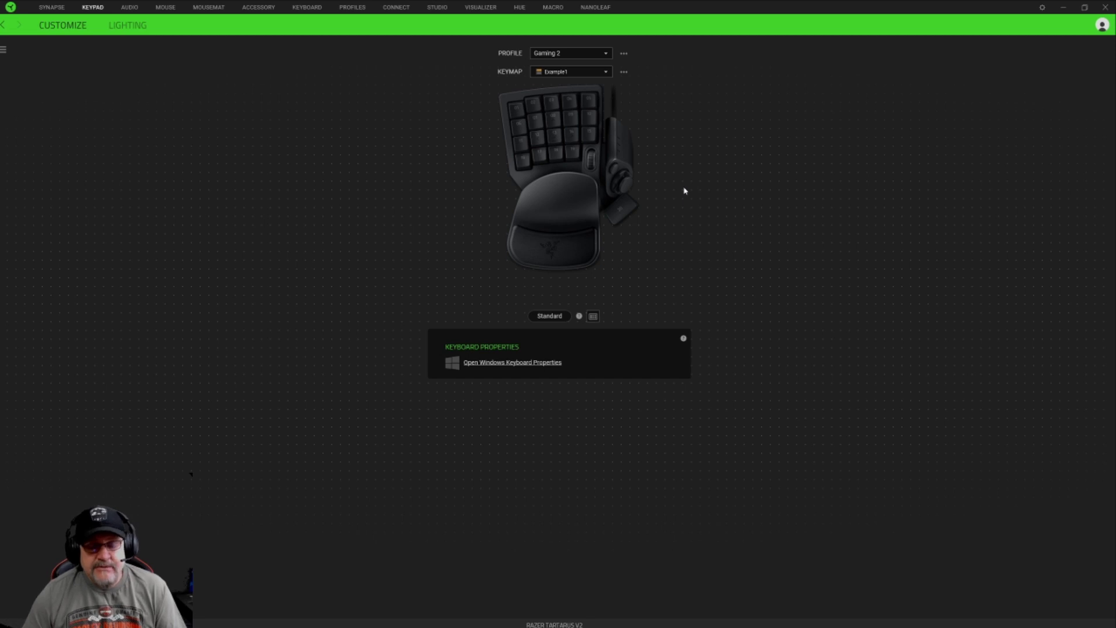
- Keeping keymap Example1, assign Razer Hypershift to the keypad's Shift key and save
{"action": "left_click", "coordinate": [593, 72]}
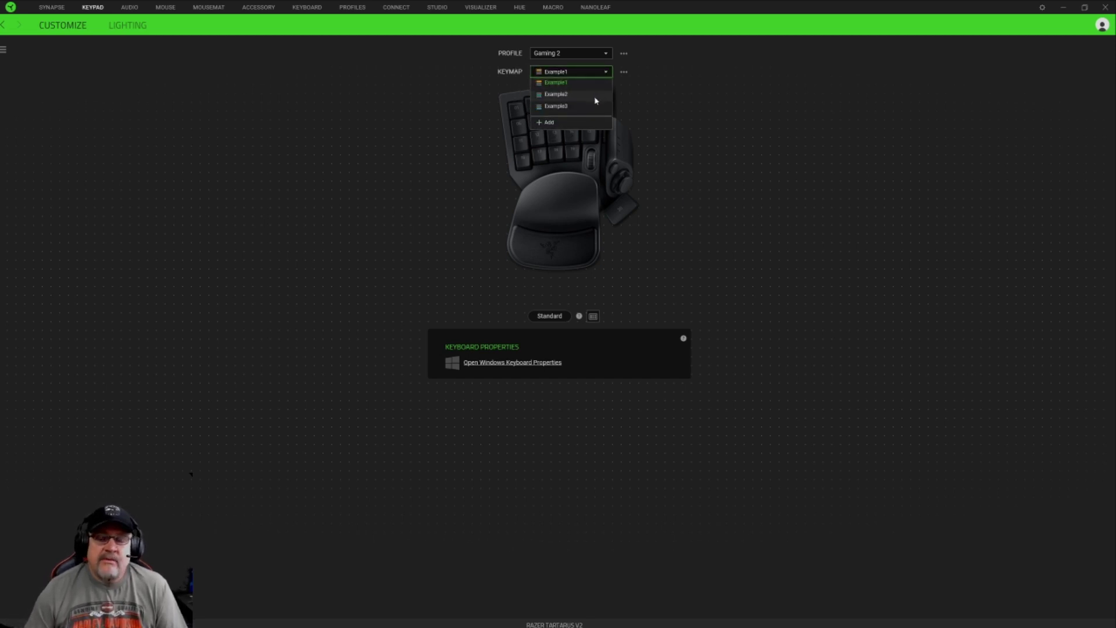
{"action": "left_click", "coordinate": [572, 55]}
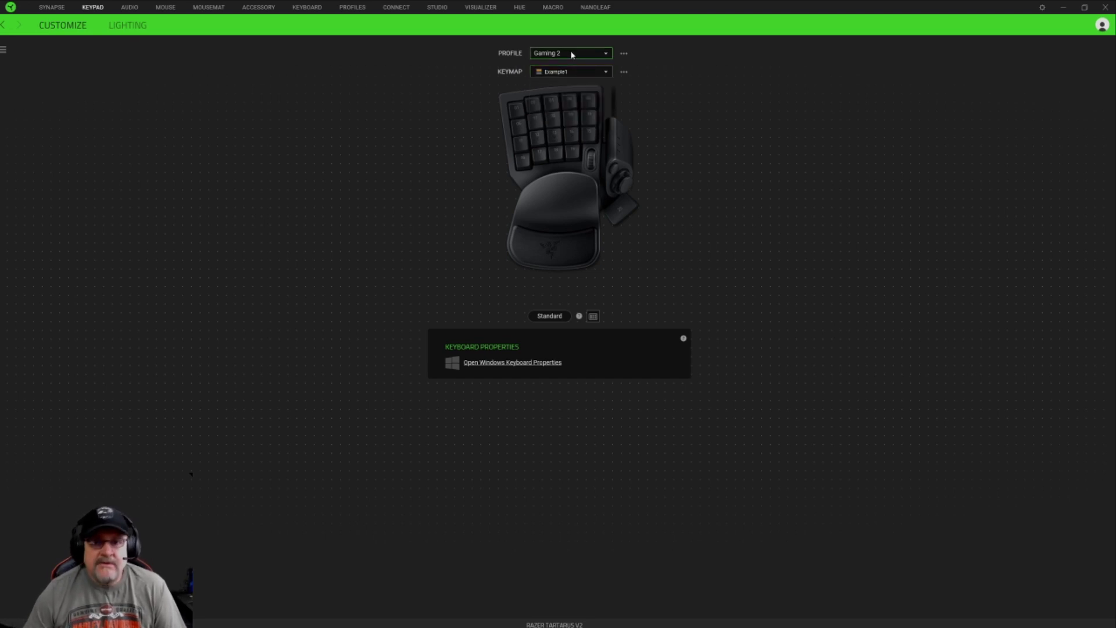
{"action": "left_click", "coordinate": [569, 74]}
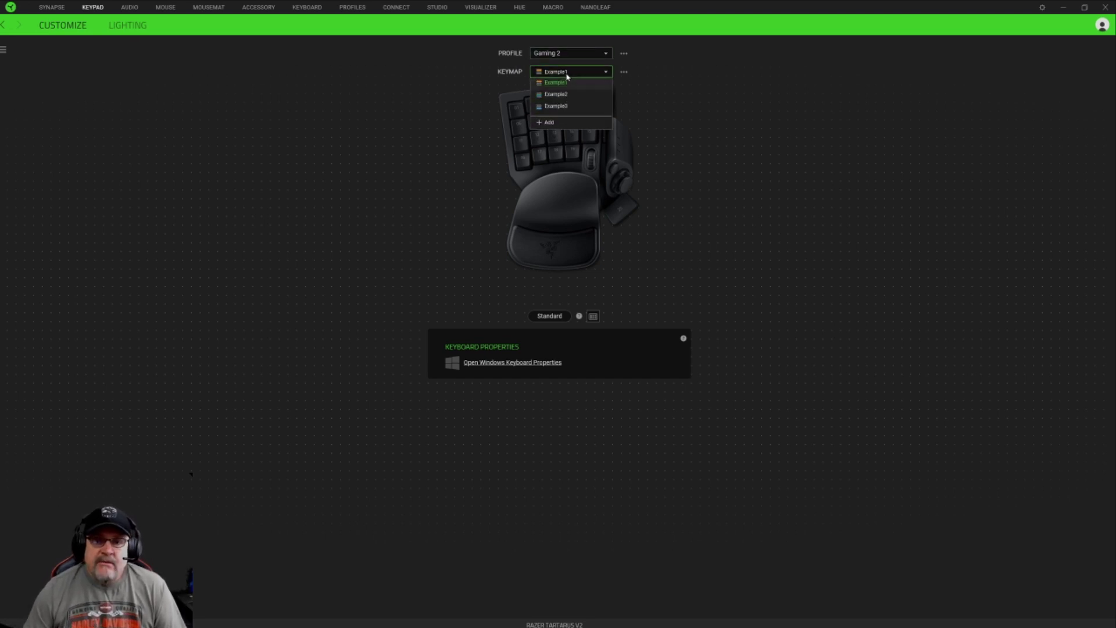
{"action": "left_click", "coordinate": [611, 72]}
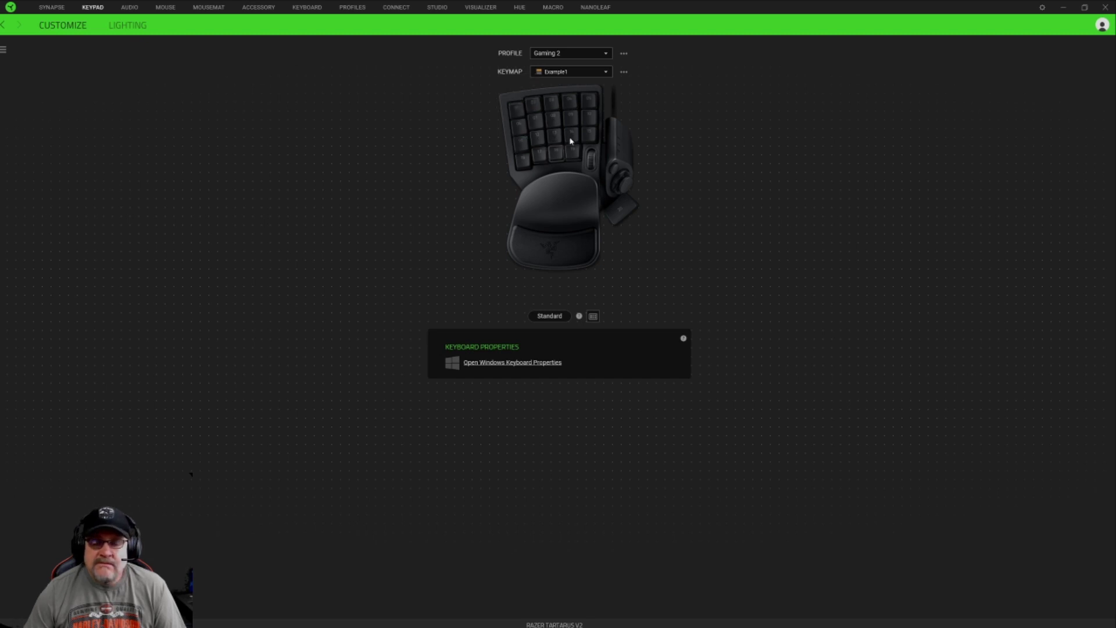
{"action": "left_click", "coordinate": [524, 164]}
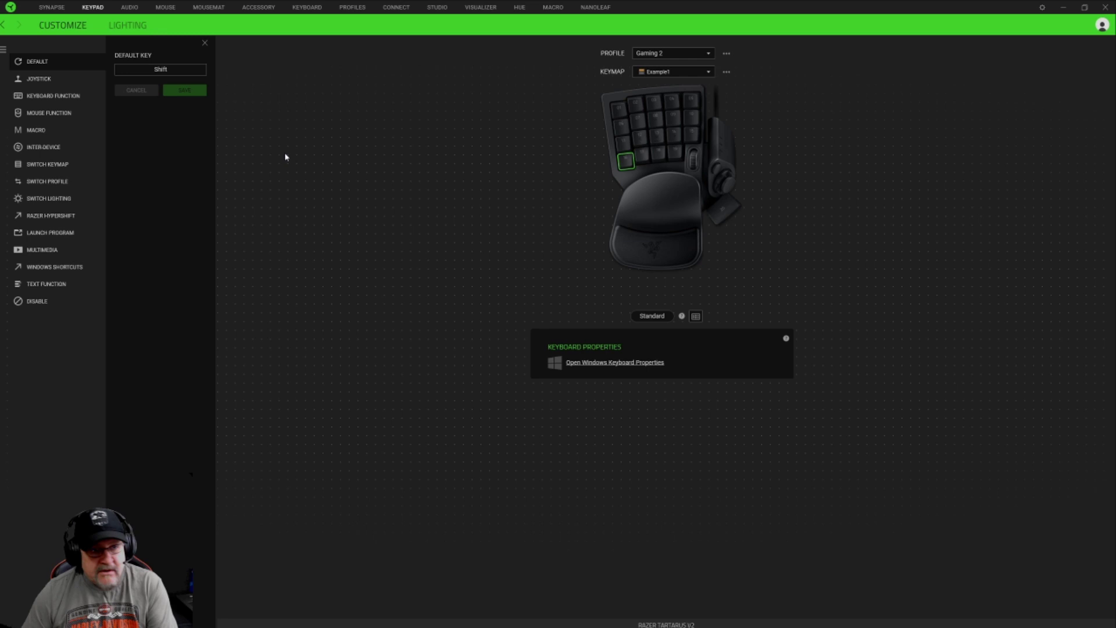
{"action": "left_click", "coordinate": [52, 217]}
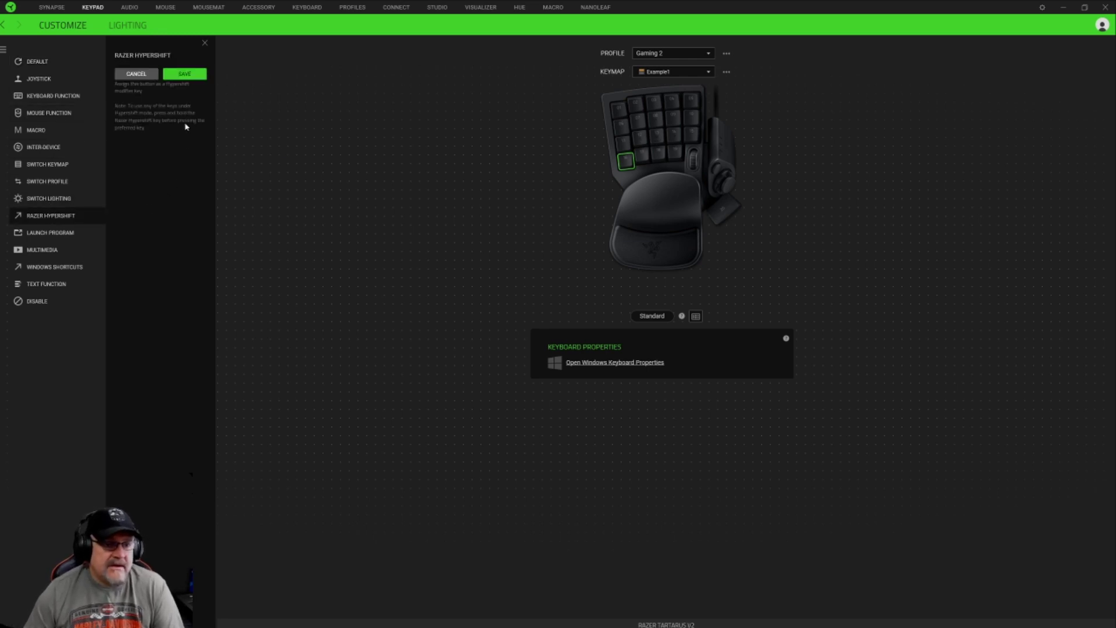
{"action": "left_click", "coordinate": [188, 73]}
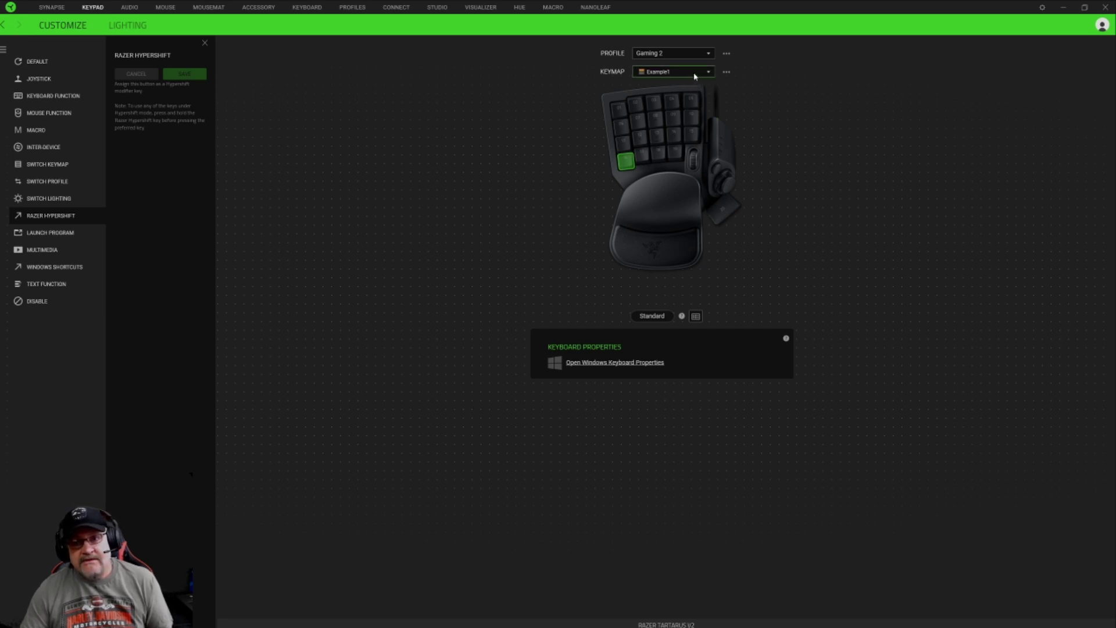
- Switch to keymap Example2 and save its Shift key as Razer Hypershift
{"action": "left_click", "coordinate": [695, 74]}
{"action": "left_click", "coordinate": [660, 94]}
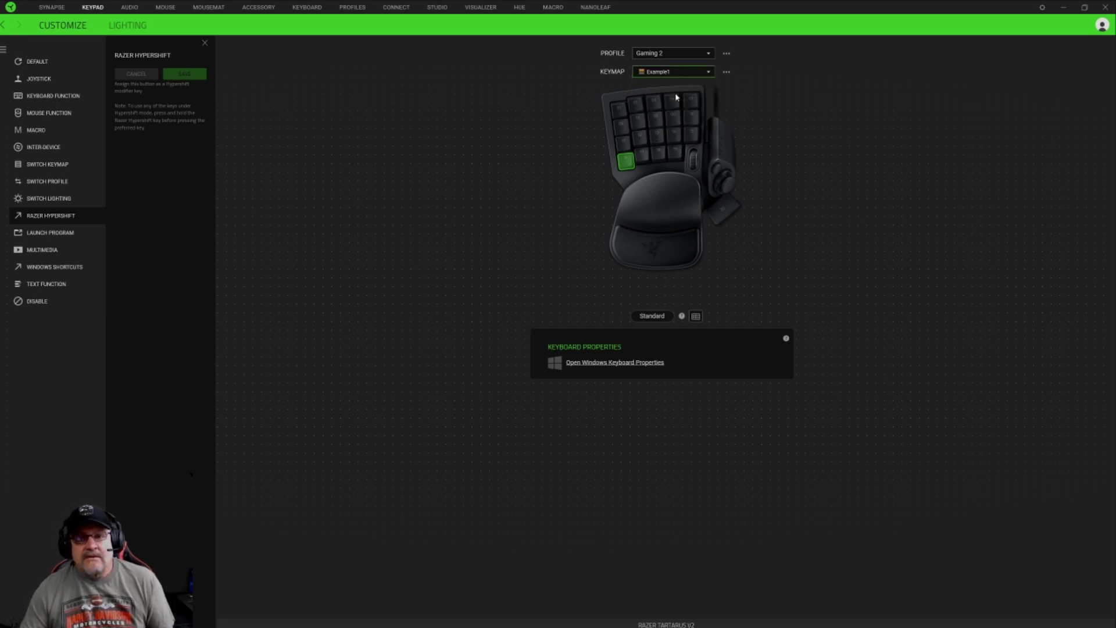
{"action": "left_click", "coordinate": [523, 163]}
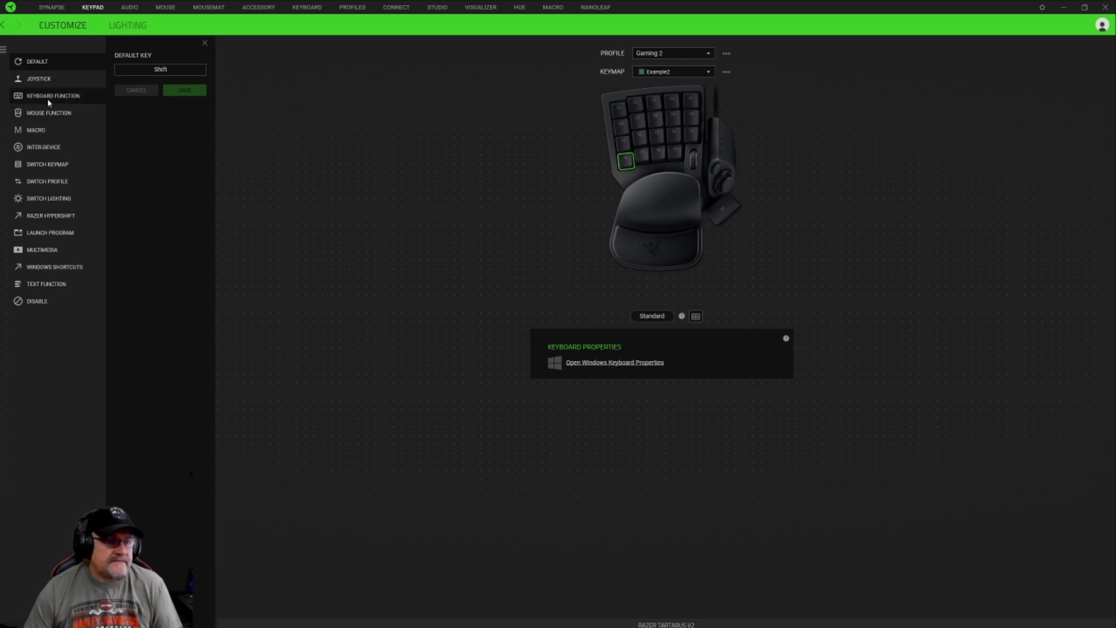
{"action": "left_click", "coordinate": [52, 216]}
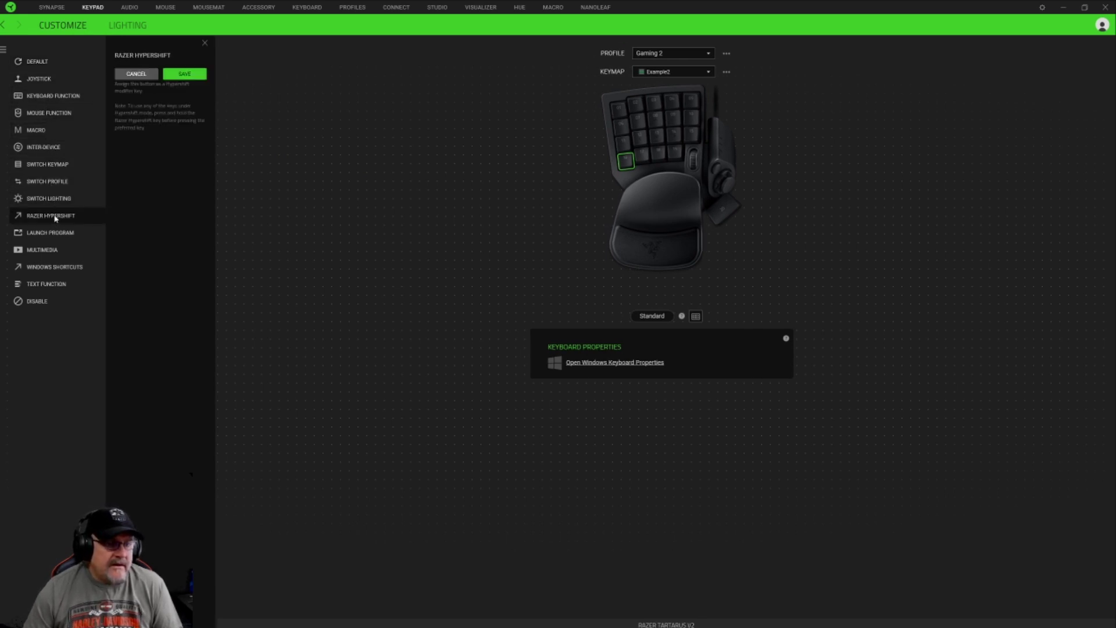
{"action": "left_click", "coordinate": [184, 76]}
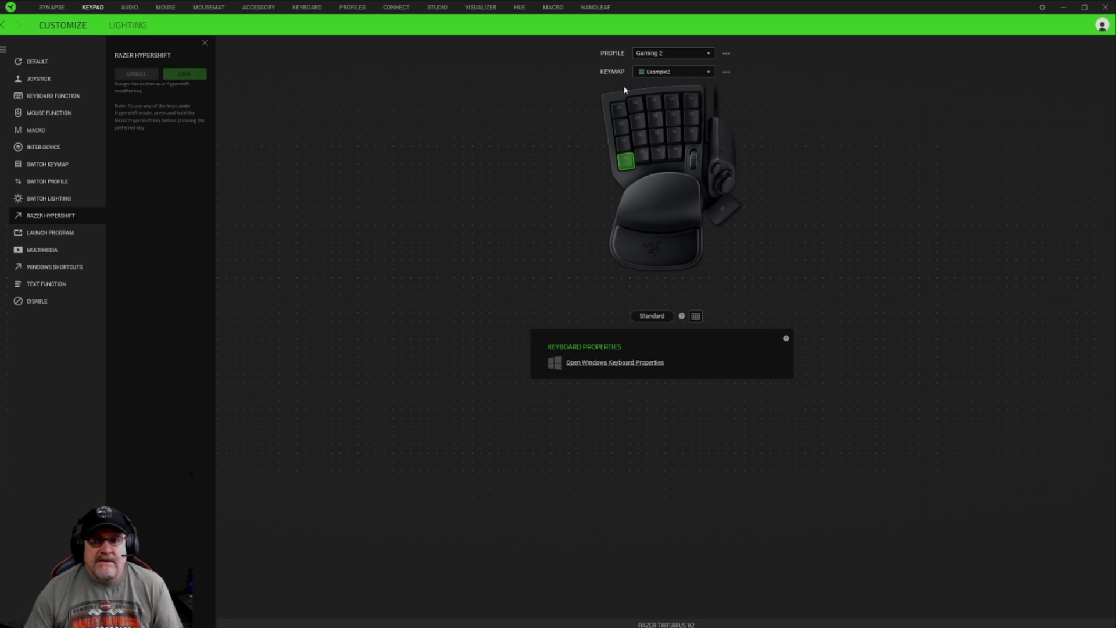
- Switch to keymap Example3, save its Shift key as Razer Hypershift, and close the panel
{"action": "left_click", "coordinate": [695, 73]}
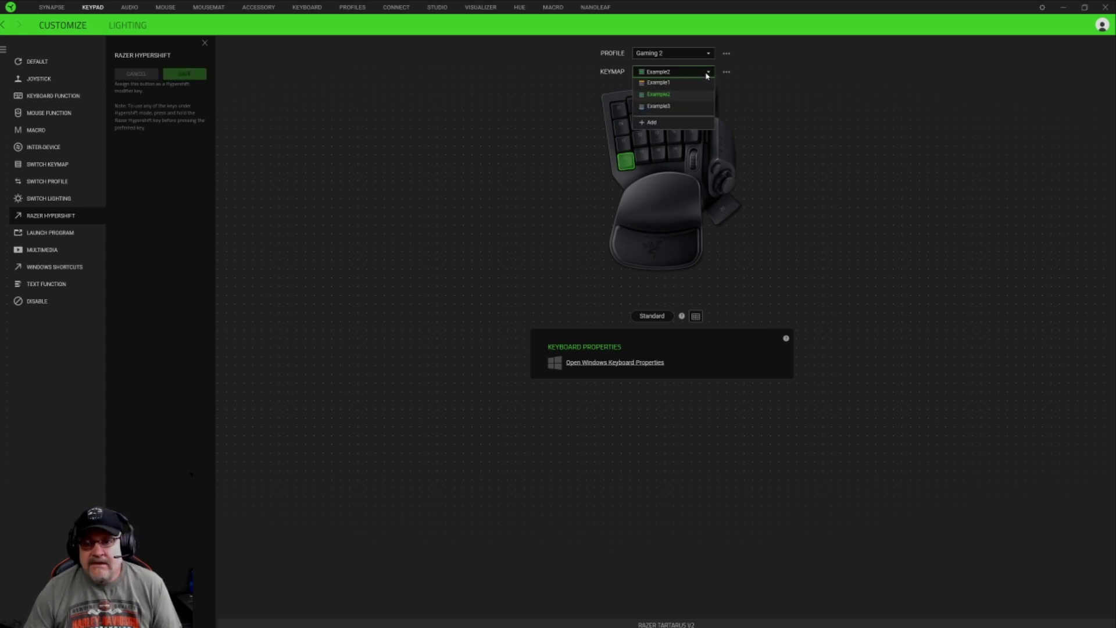
{"action": "left_click", "coordinate": [669, 107]}
{"action": "left_click", "coordinate": [523, 160]}
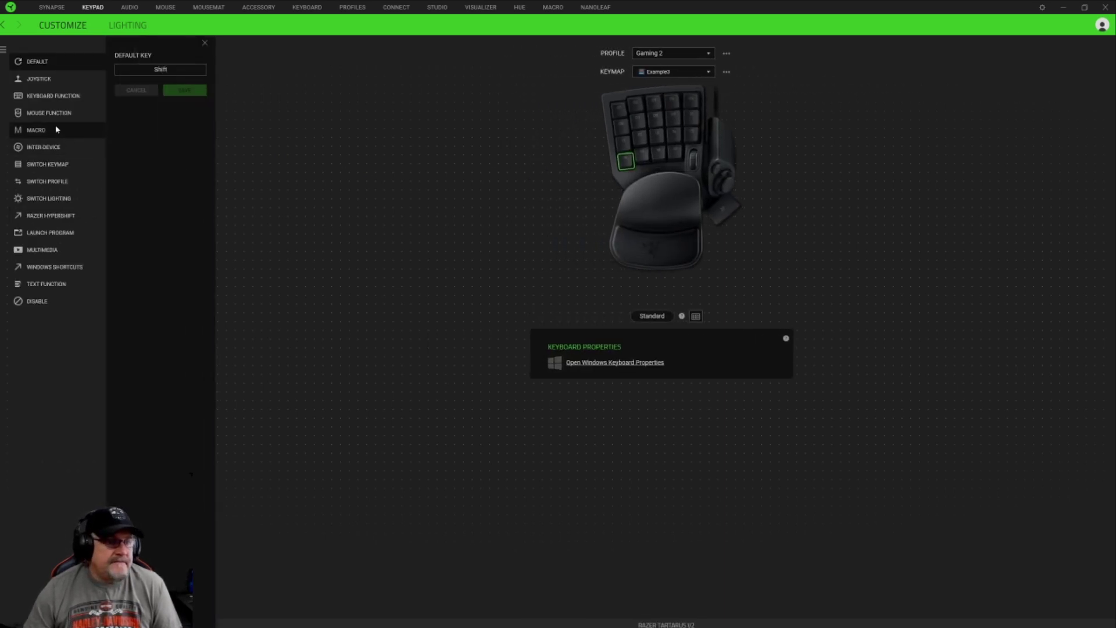
{"action": "left_click", "coordinate": [48, 219]}
{"action": "left_click", "coordinate": [180, 74]}
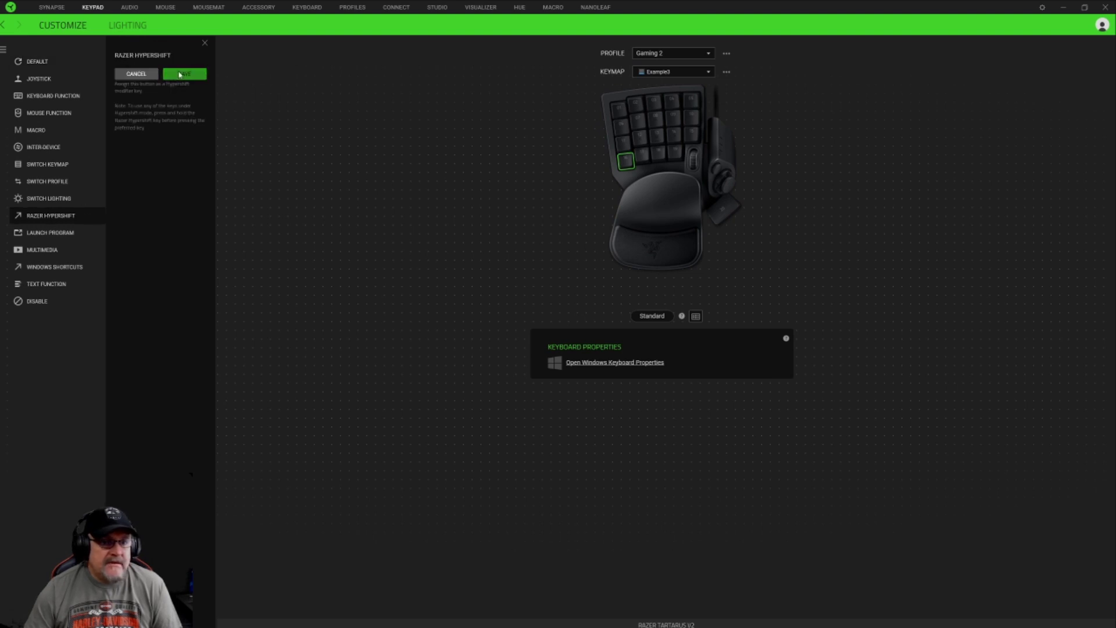
{"action": "left_click", "coordinate": [204, 42]}
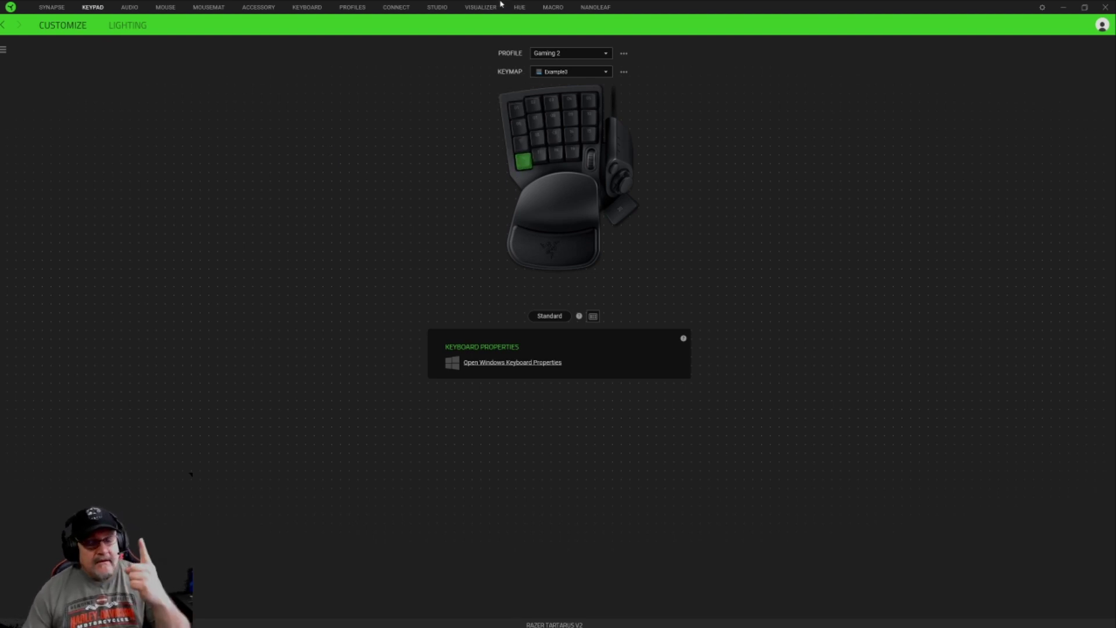
- Switch the keypad to keymap Example1 and display its Hypershift layer
{"action": "left_click", "coordinate": [555, 317]}
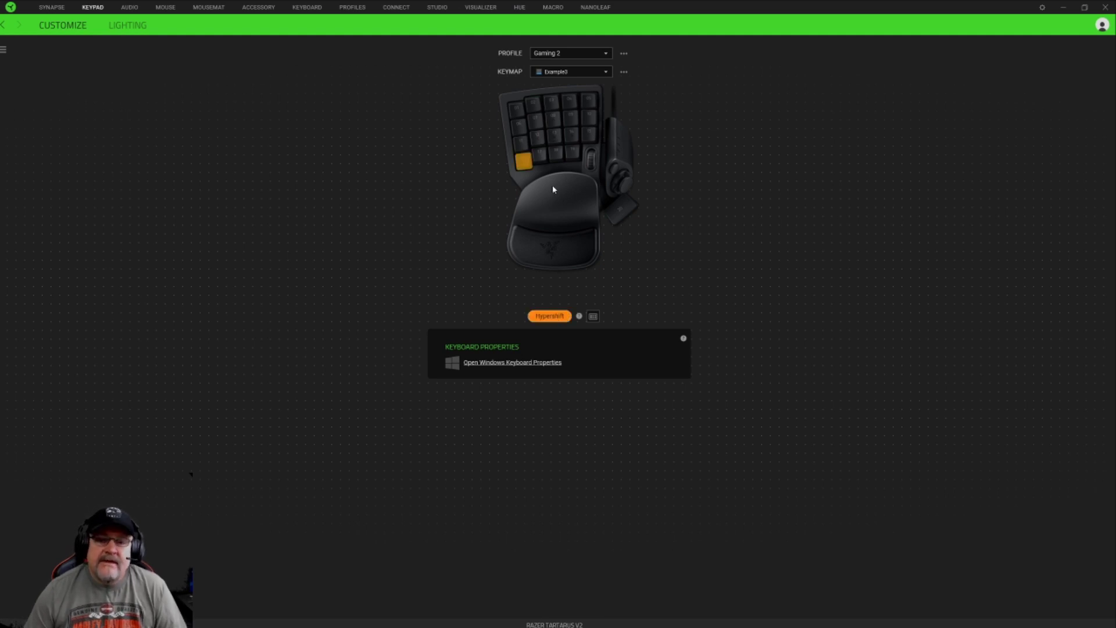
{"action": "left_click", "coordinate": [608, 71]}
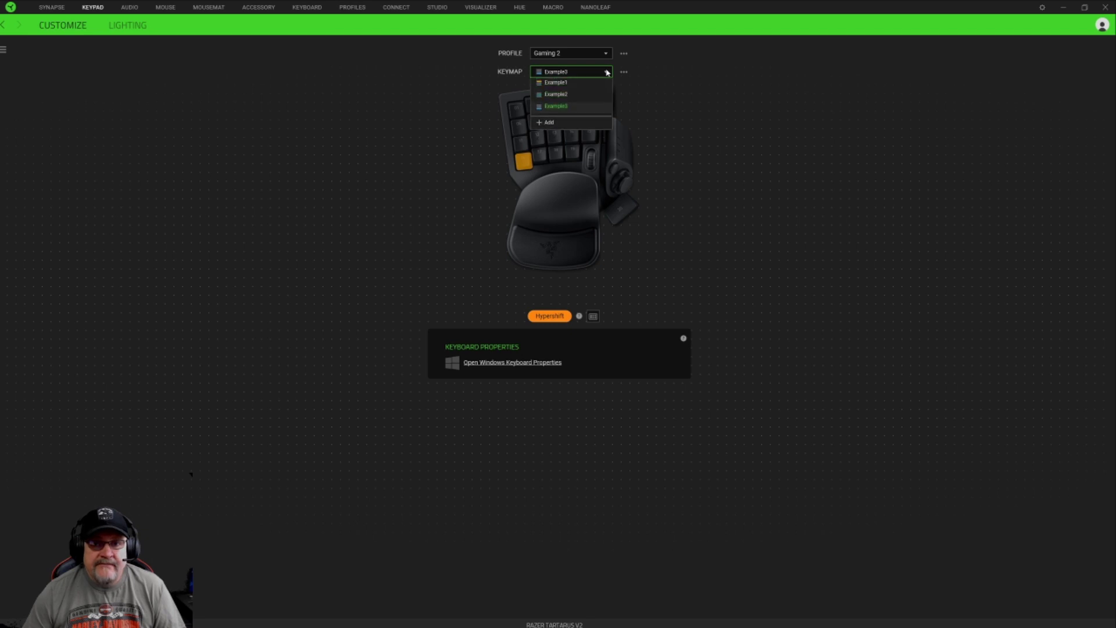
{"action": "left_click", "coordinate": [578, 86]}
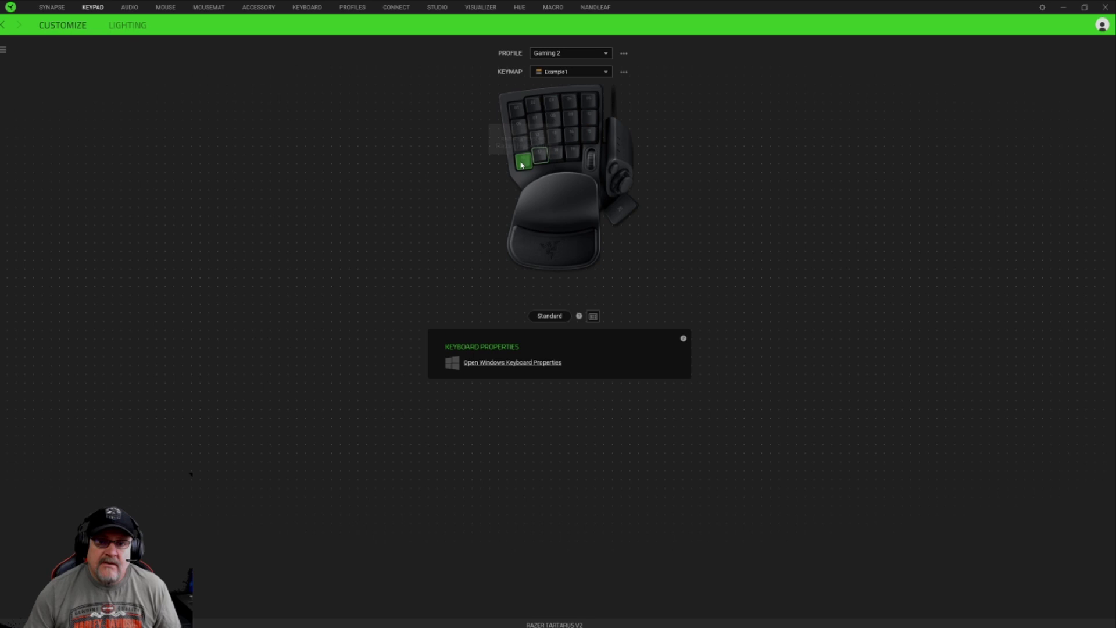
{"action": "left_click", "coordinate": [551, 318]}
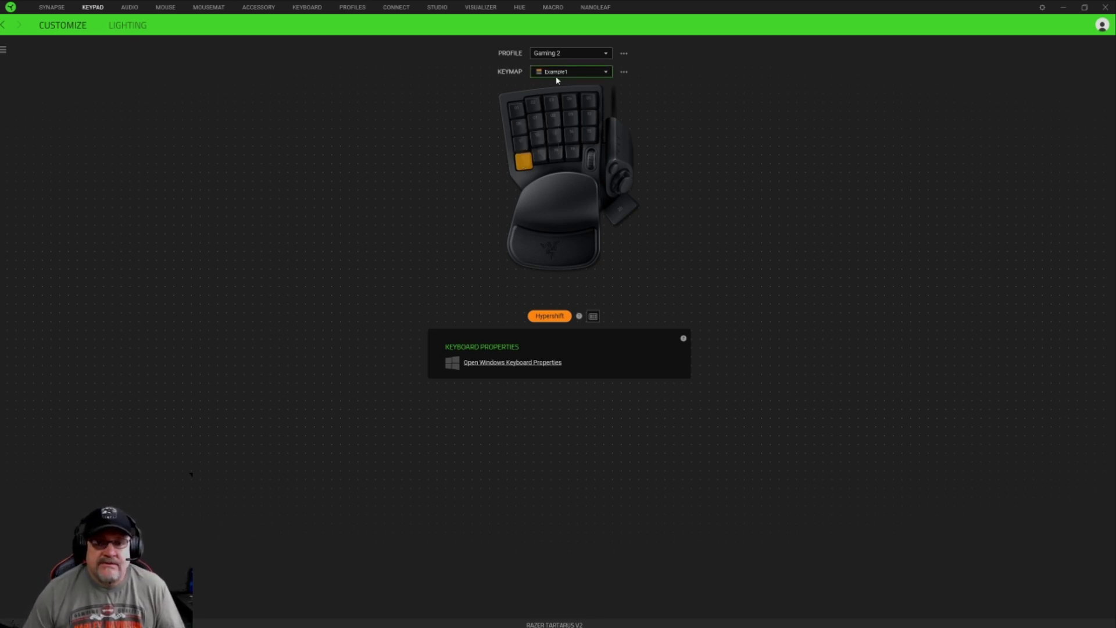
- Save the Hypershift-layer A key in Example1 as Cycle Up Keymaps, then move to Example2
{"action": "left_click", "coordinate": [538, 139]}
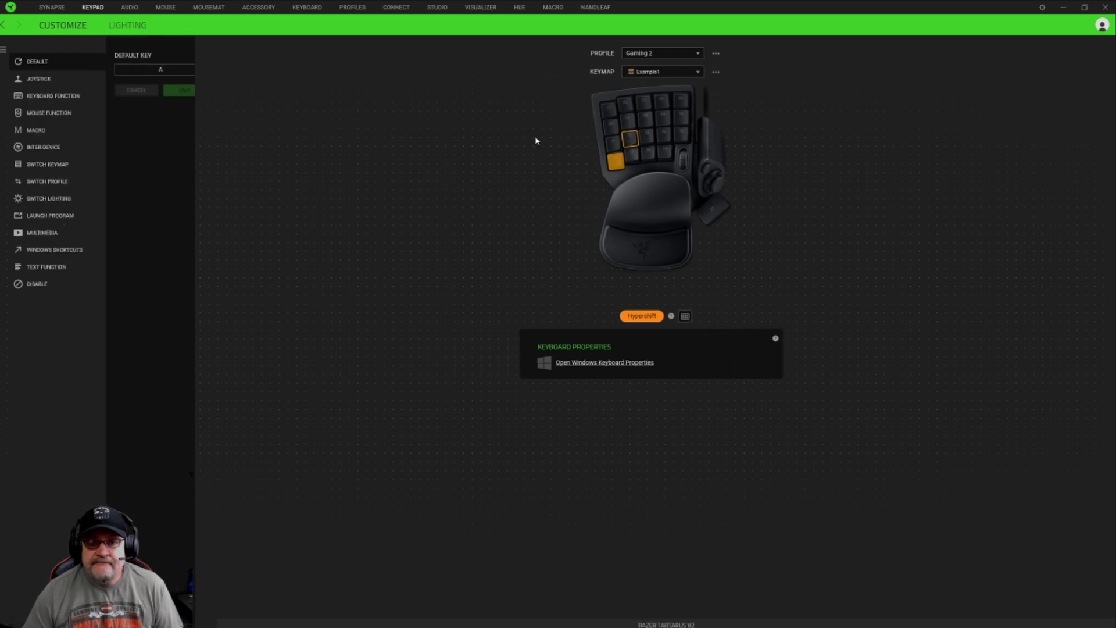
{"action": "left_click", "coordinate": [64, 165]}
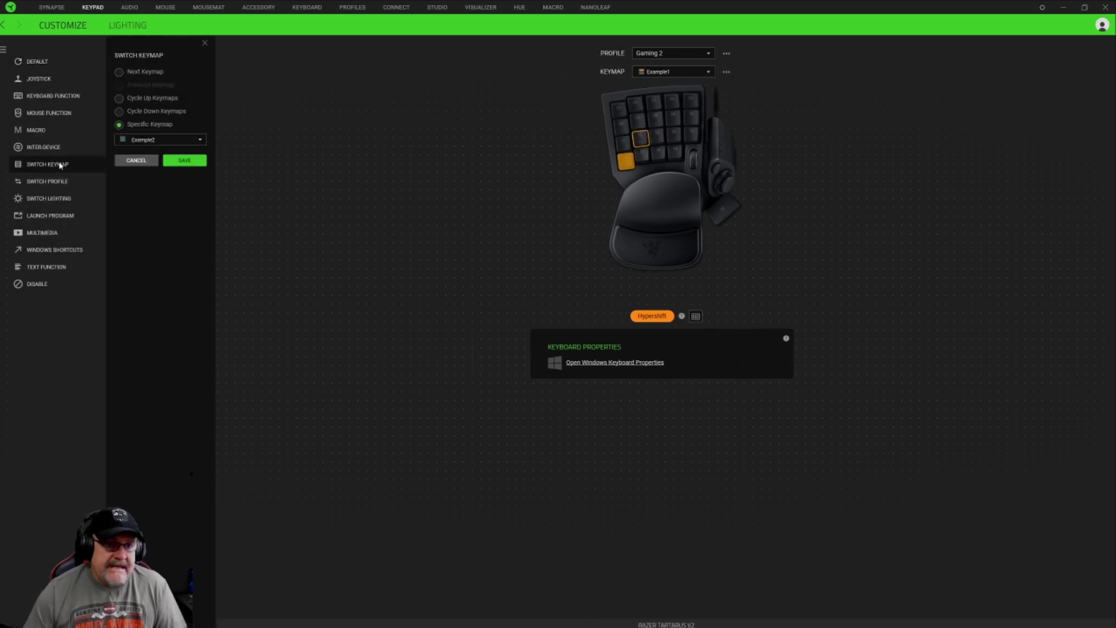
{"action": "left_click", "coordinate": [120, 98]}
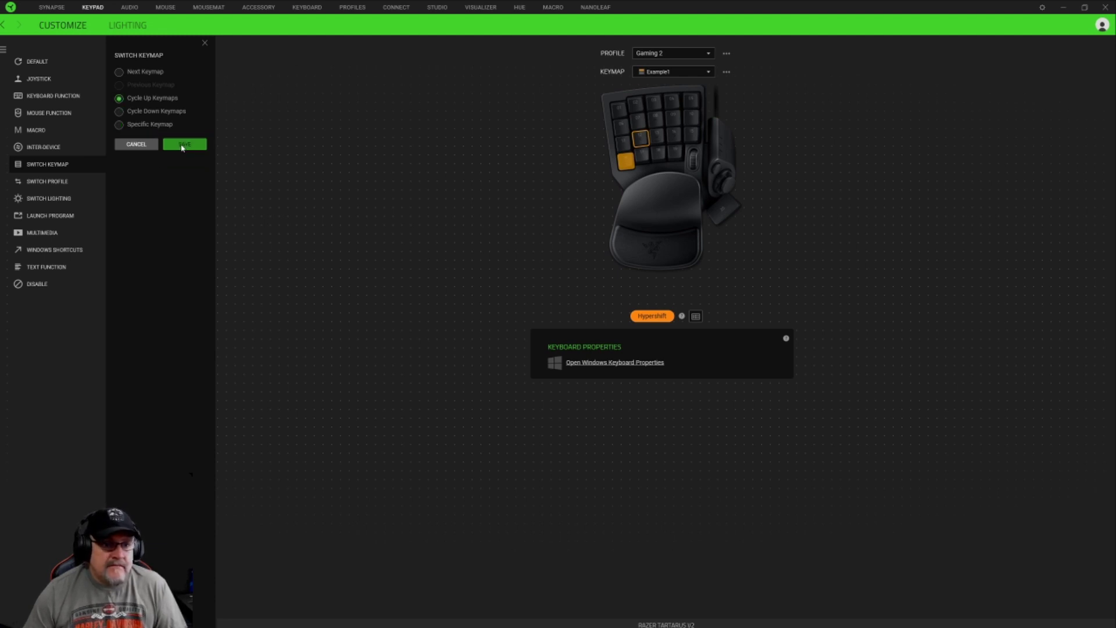
{"action": "left_click", "coordinate": [182, 145]}
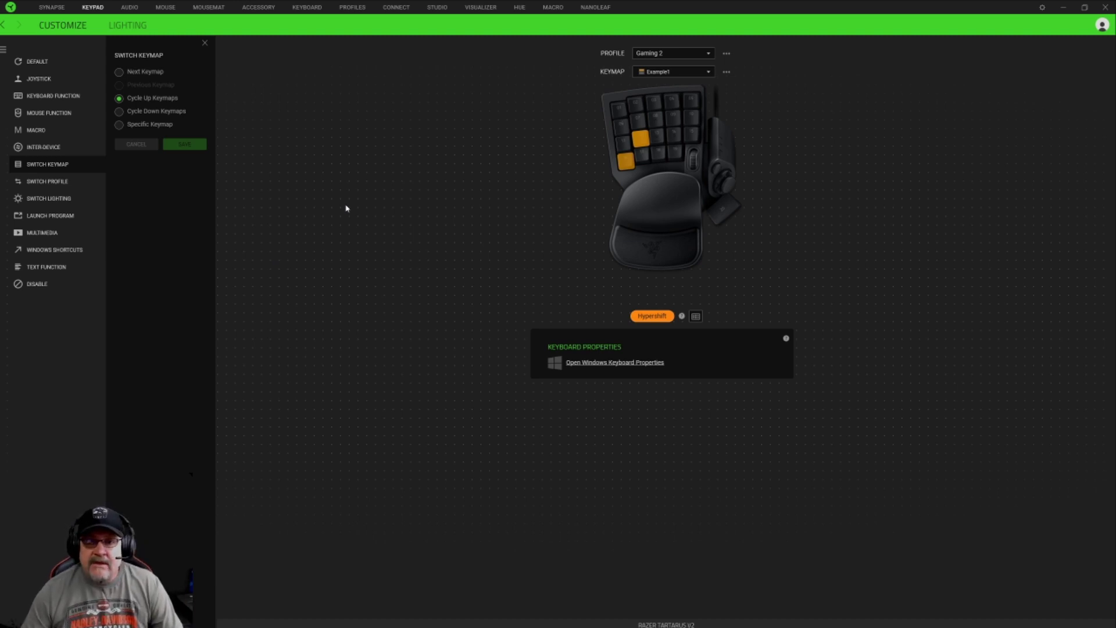
{"action": "key", "text": "a"}
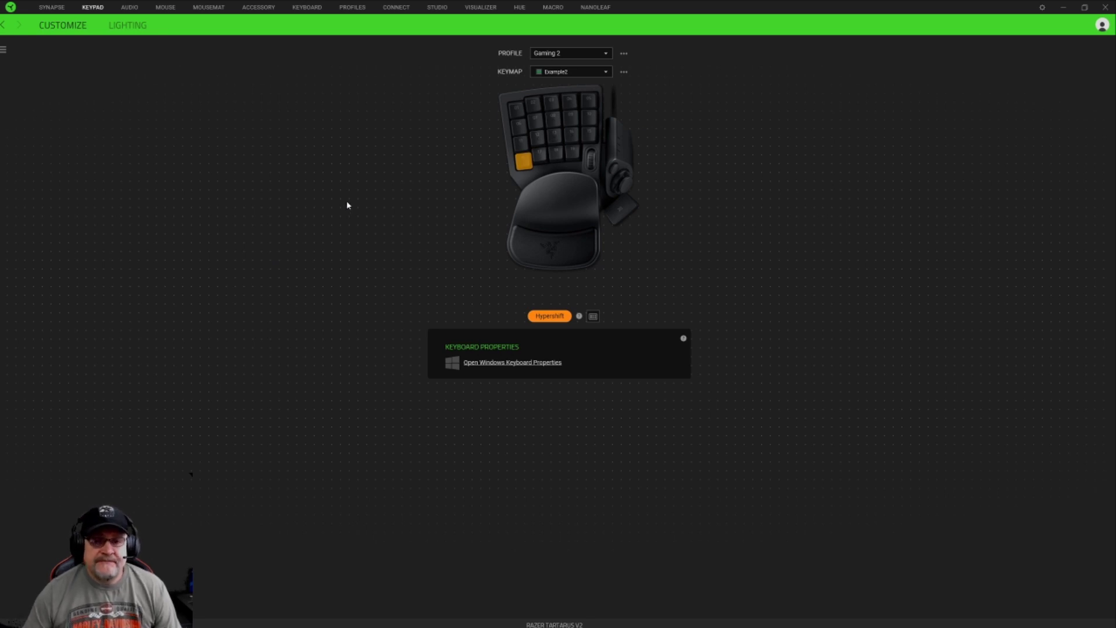
- In Example2, save the same Hypershift-layer key as Cycle Up Keymaps
{"action": "left_click", "coordinate": [537, 137]}
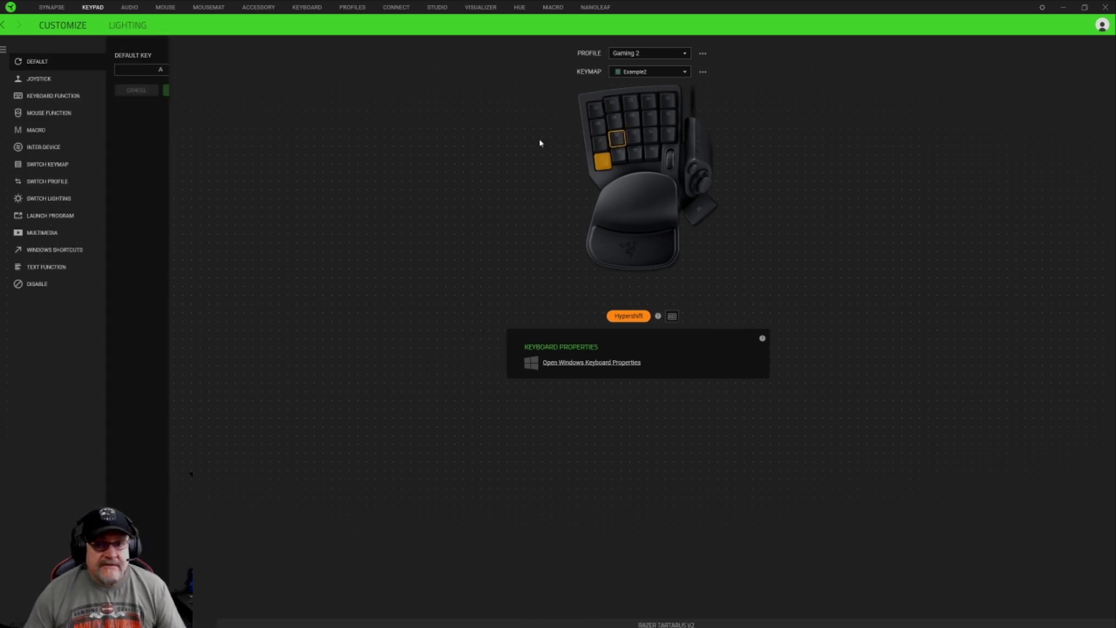
{"action": "left_click", "coordinate": [49, 165]}
{"action": "left_click", "coordinate": [119, 98]}
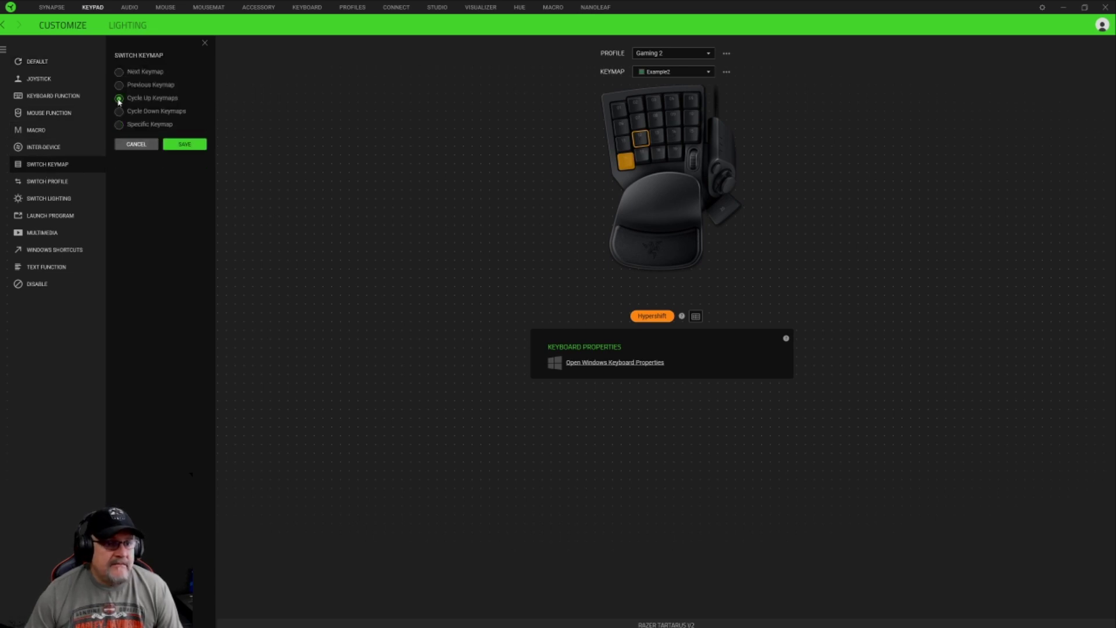
{"action": "left_click", "coordinate": [177, 144]}
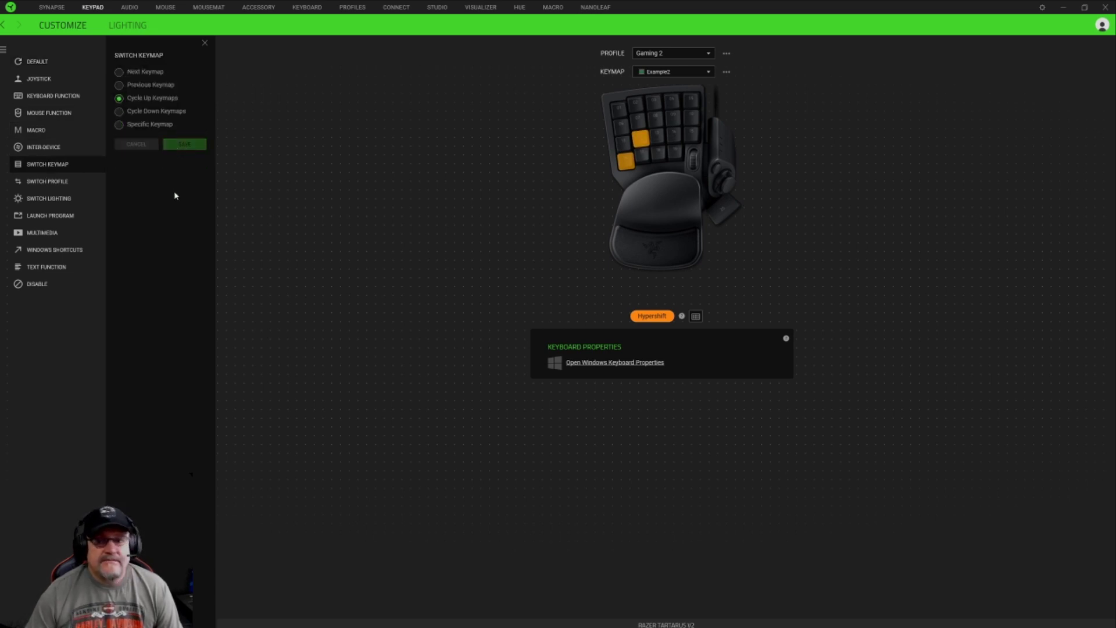
- In keymap Example3, save that key to switch to Specific Keymap Example1, then close the panel
{"action": "left_click", "coordinate": [674, 71]}
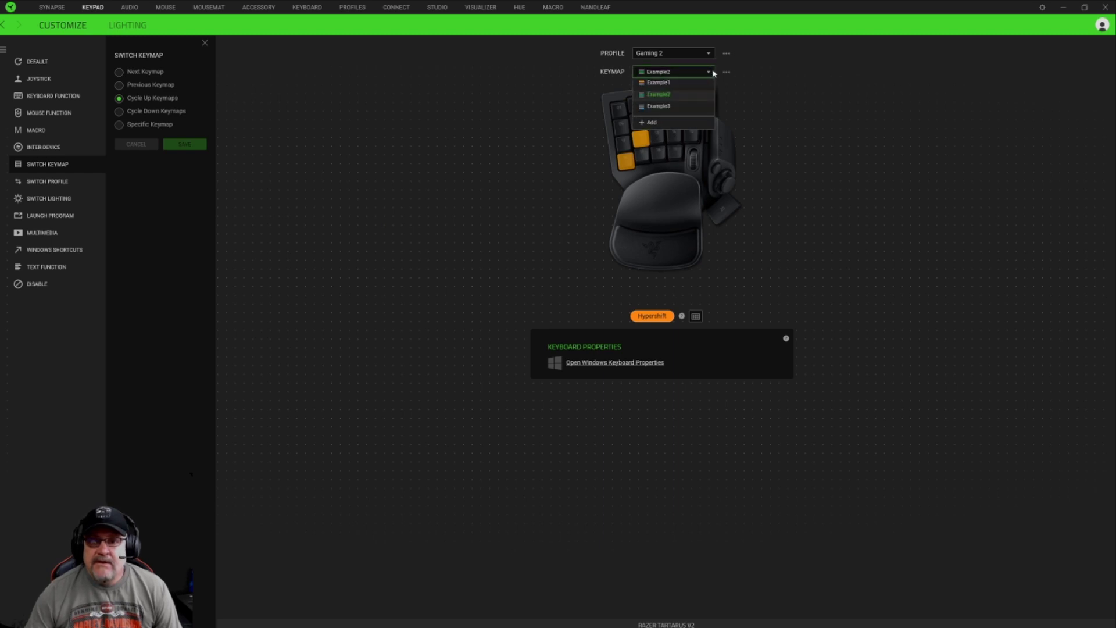
{"action": "left_click", "coordinate": [670, 106]}
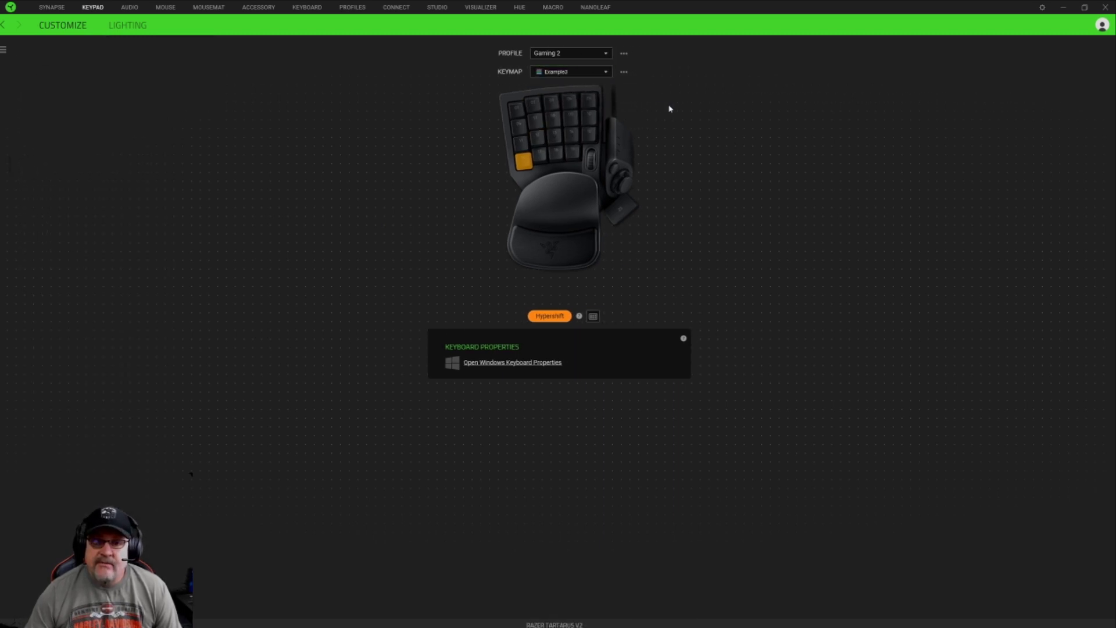
{"action": "left_click", "coordinate": [640, 139]}
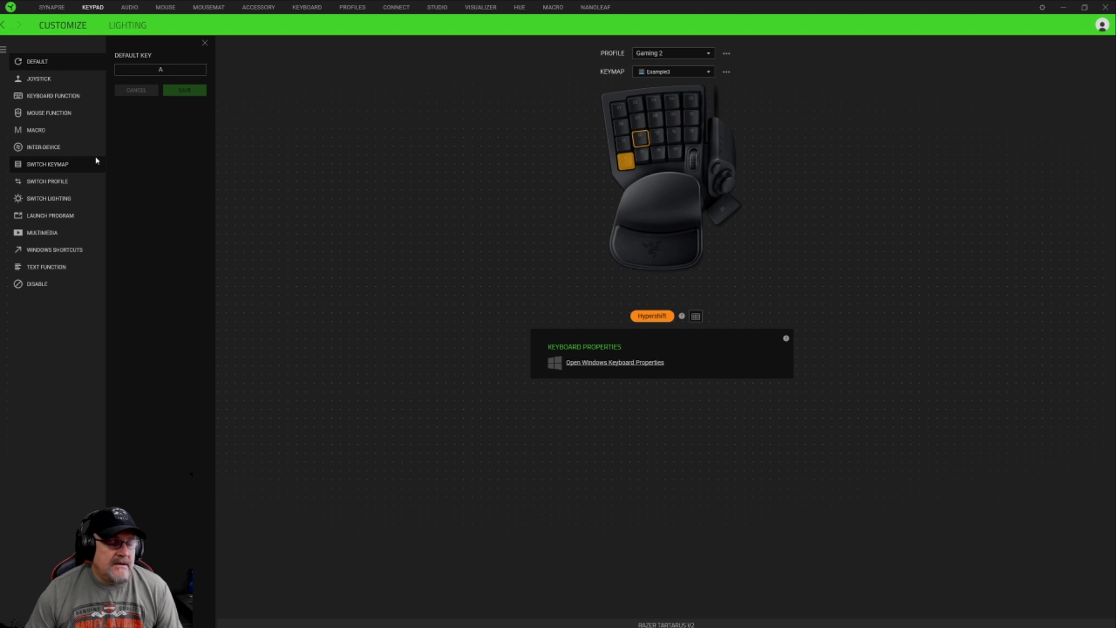
{"action": "left_click", "coordinate": [53, 165]}
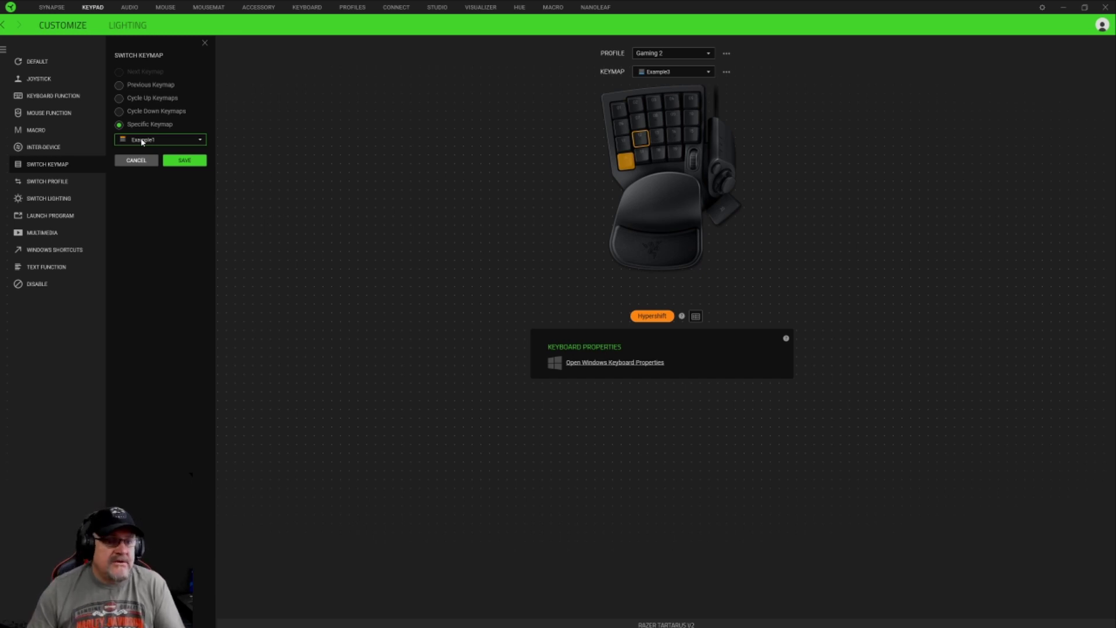
{"action": "left_click", "coordinate": [180, 161]}
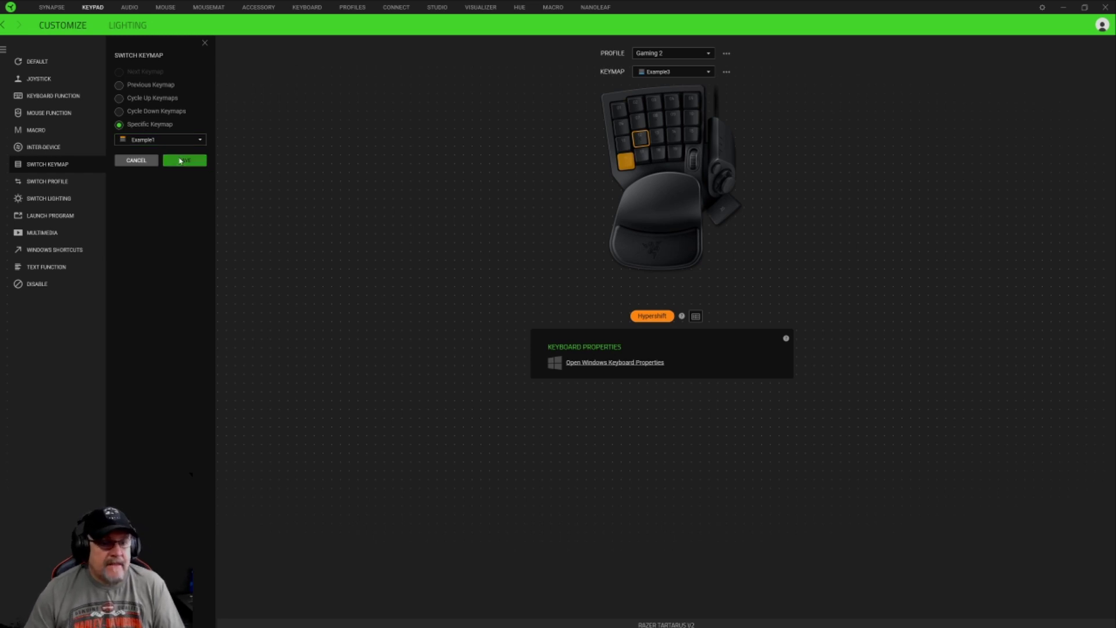
{"action": "left_click", "coordinate": [205, 43]}
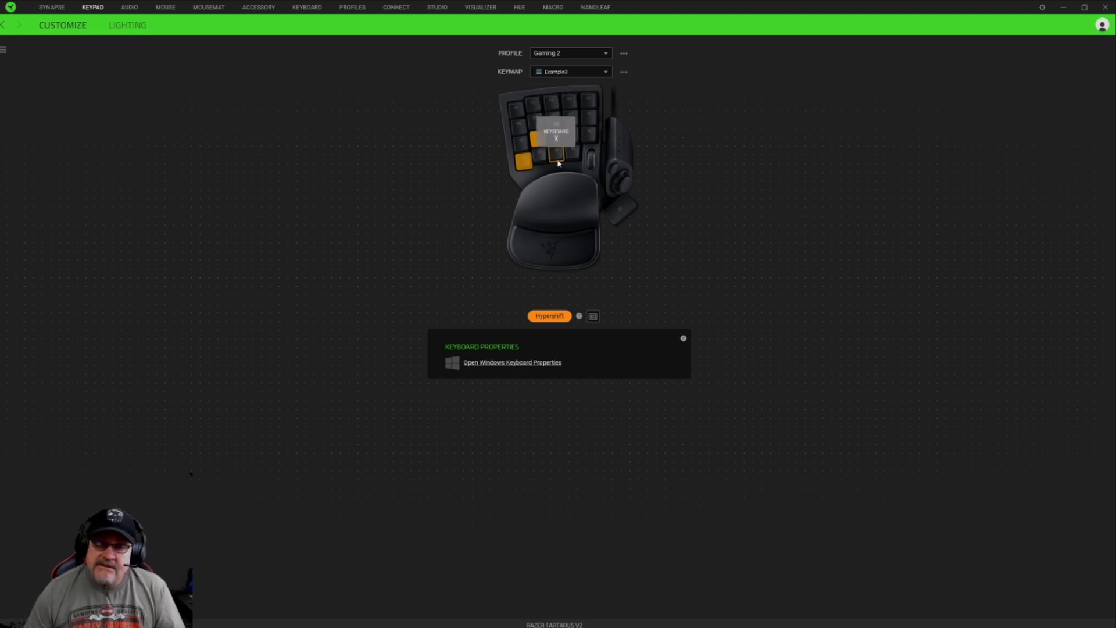
- On the Ornata Chroma keyboard, save left Ctrl as Razer Hypershift and preview the Hypershift layer
{"action": "left_click", "coordinate": [306, 7]}
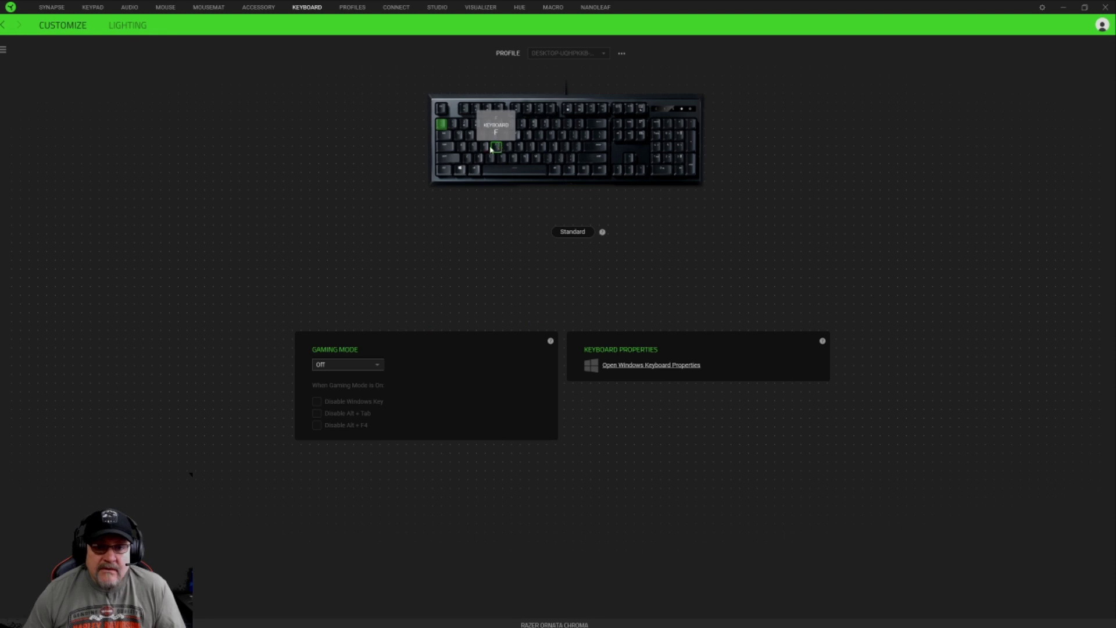
{"action": "left_click", "coordinate": [446, 172]}
{"action": "left_click", "coordinate": [72, 183]}
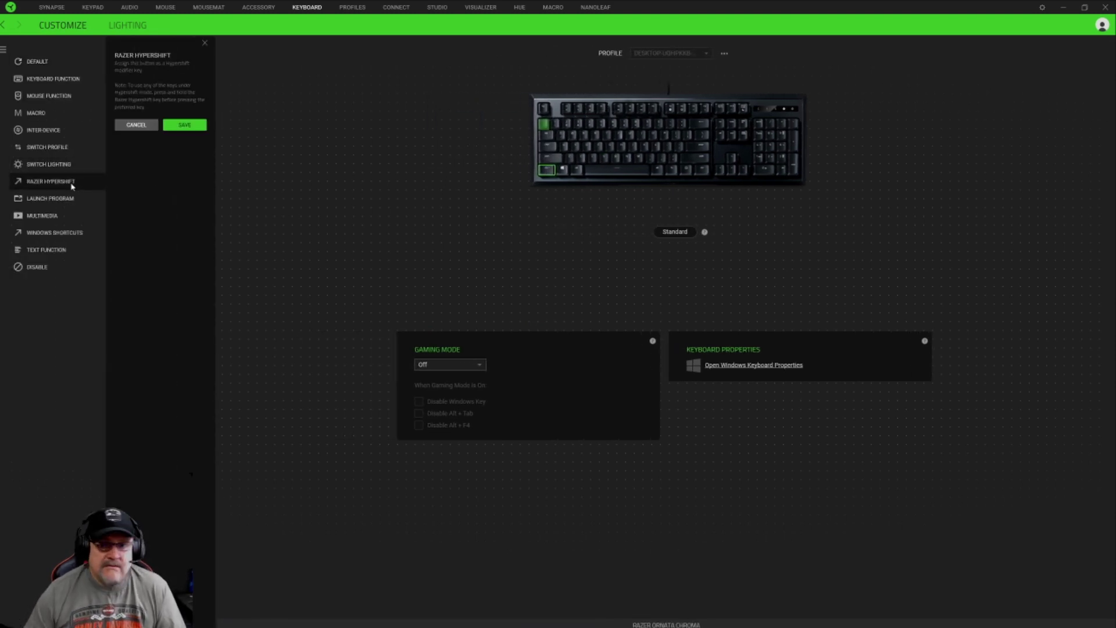
{"action": "left_click", "coordinate": [192, 127]}
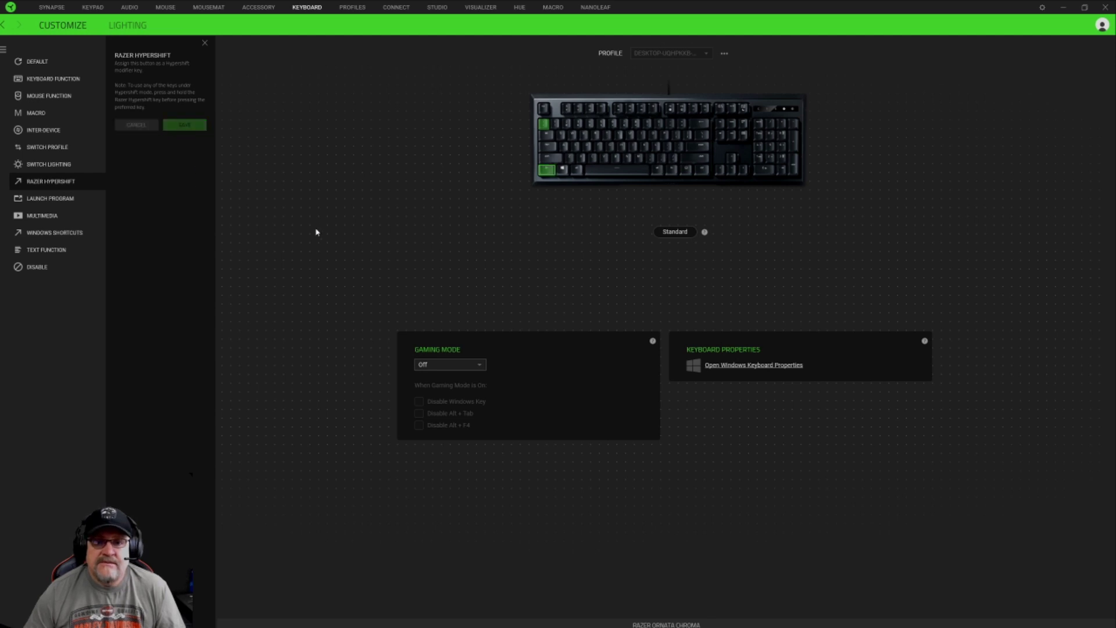
{"action": "left_click", "coordinate": [667, 234]}
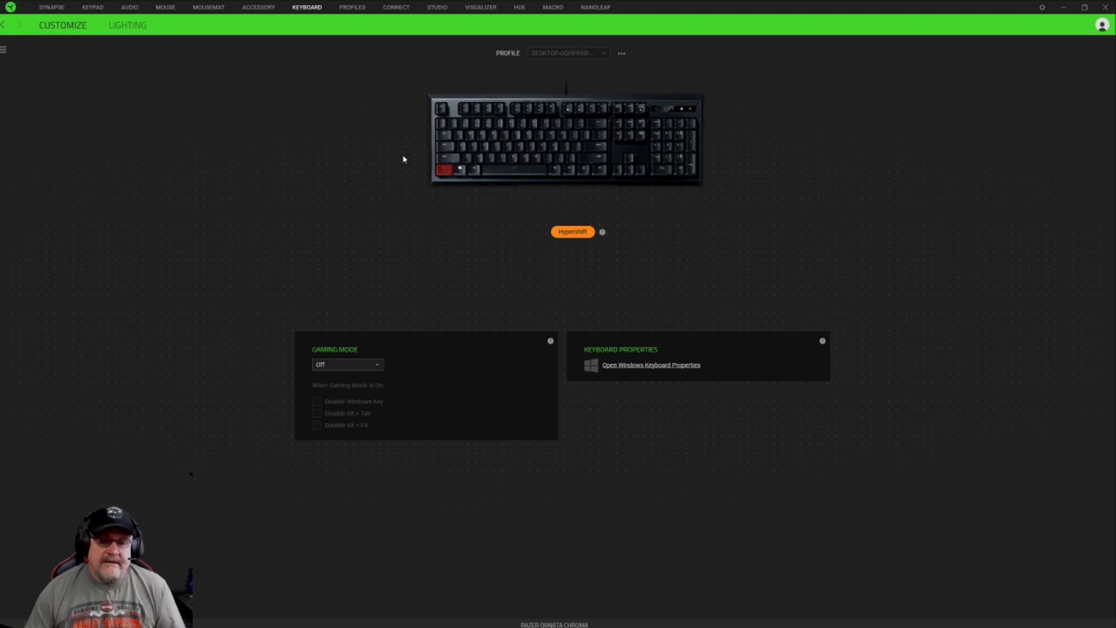
{"action": "left_click", "coordinate": [566, 231]}
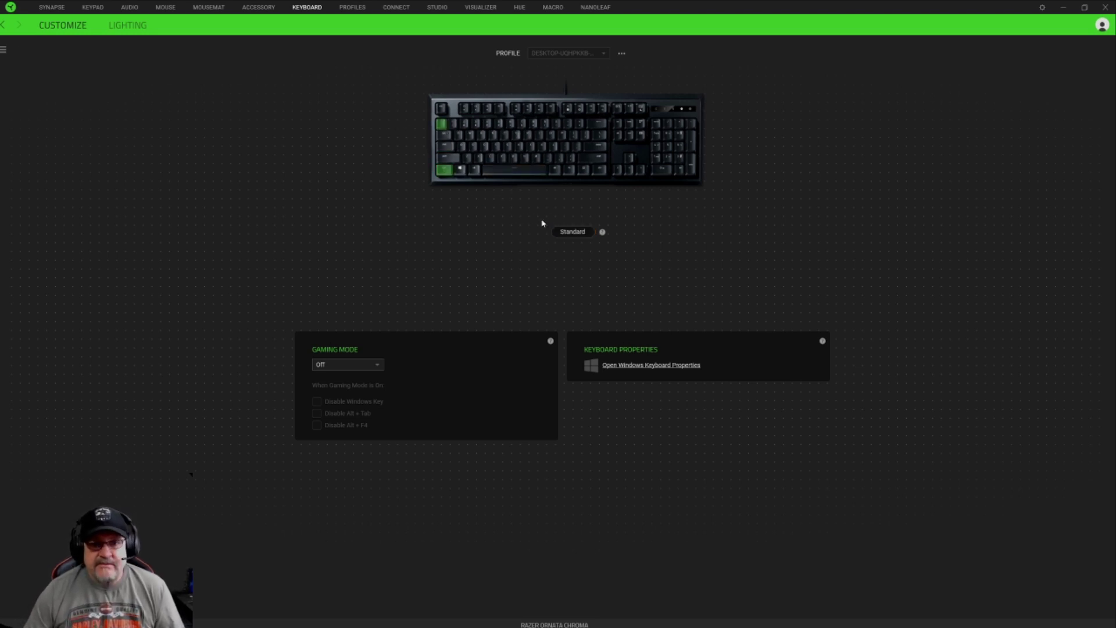
- Restore left Ctrl to its Default (Ctrl) assignment and save
{"action": "left_click", "coordinate": [446, 170]}
{"action": "left_click", "coordinate": [40, 62]}
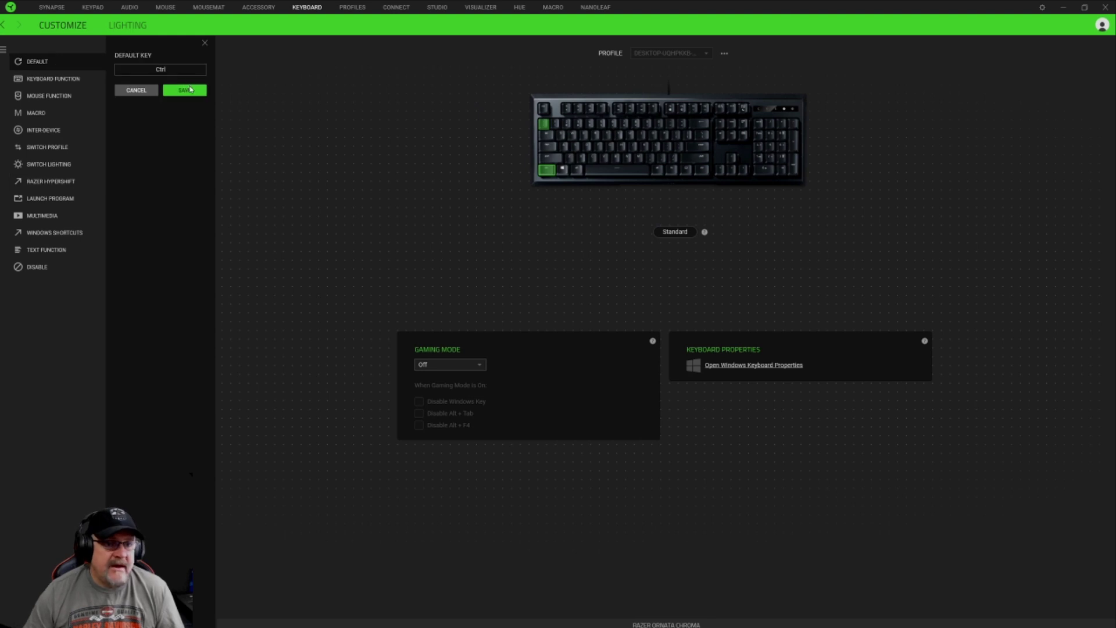
{"action": "left_click", "coordinate": [190, 92]}
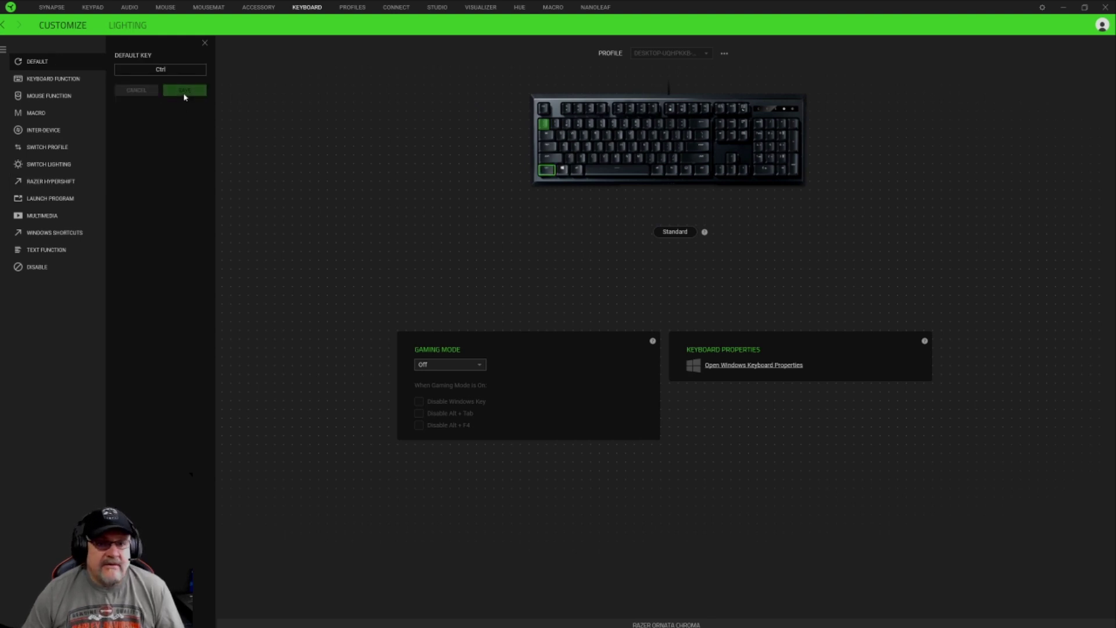
{"action": "mouse_move", "coordinate": [544, 127]}
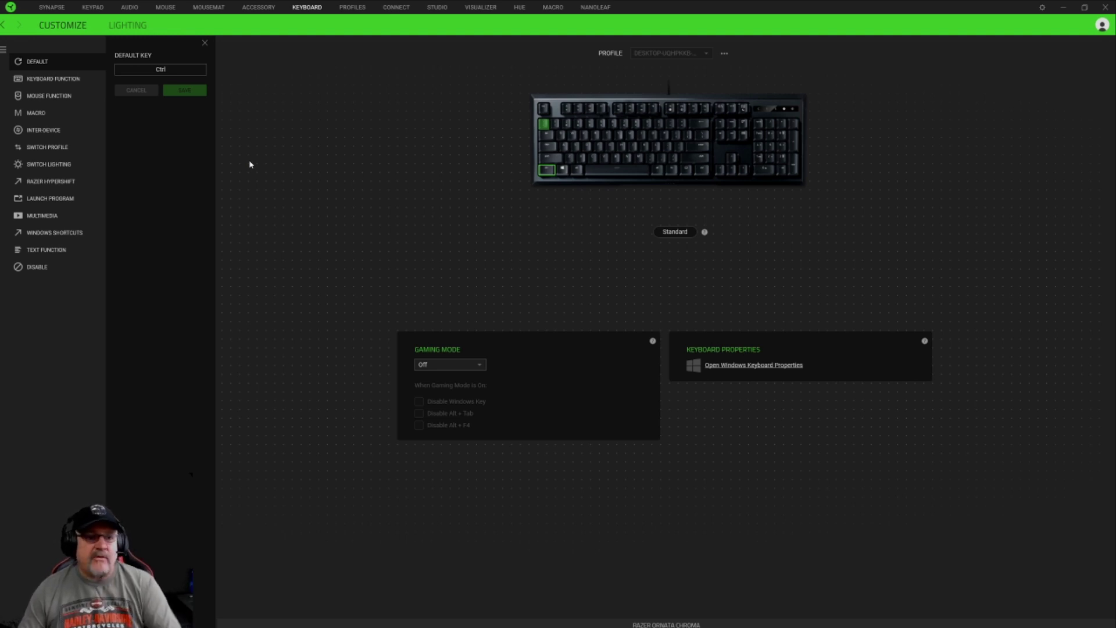
- Go back to the Tartarus V2 keypad and display its Hypershift layer for Example3
{"action": "left_click", "coordinate": [204, 42]}
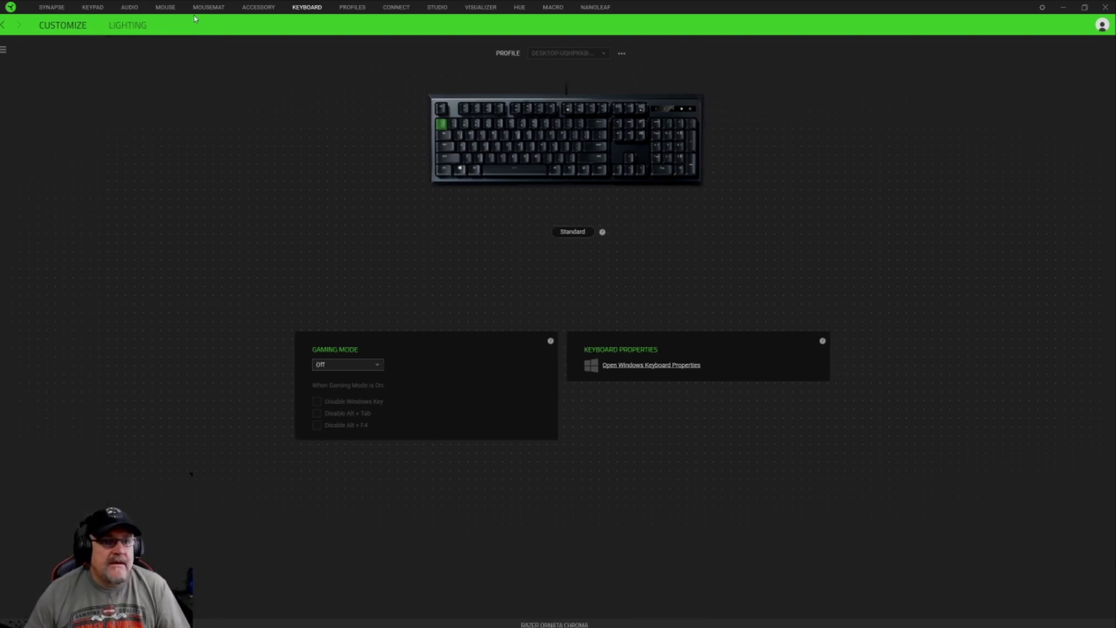
{"action": "left_click", "coordinate": [93, 7]}
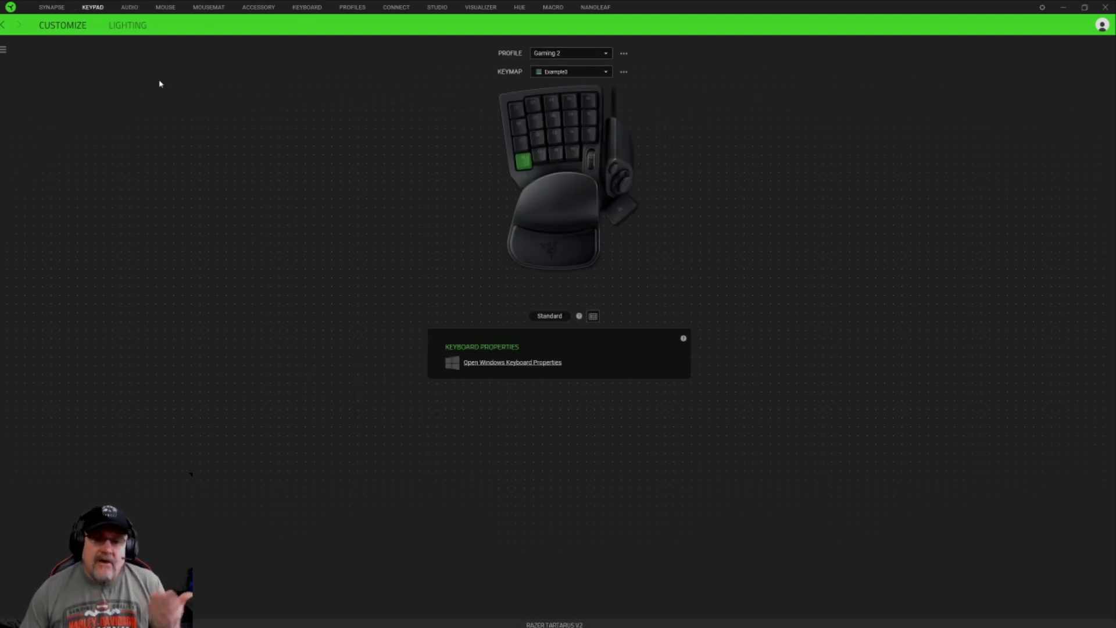
{"action": "left_click", "coordinate": [550, 315]}
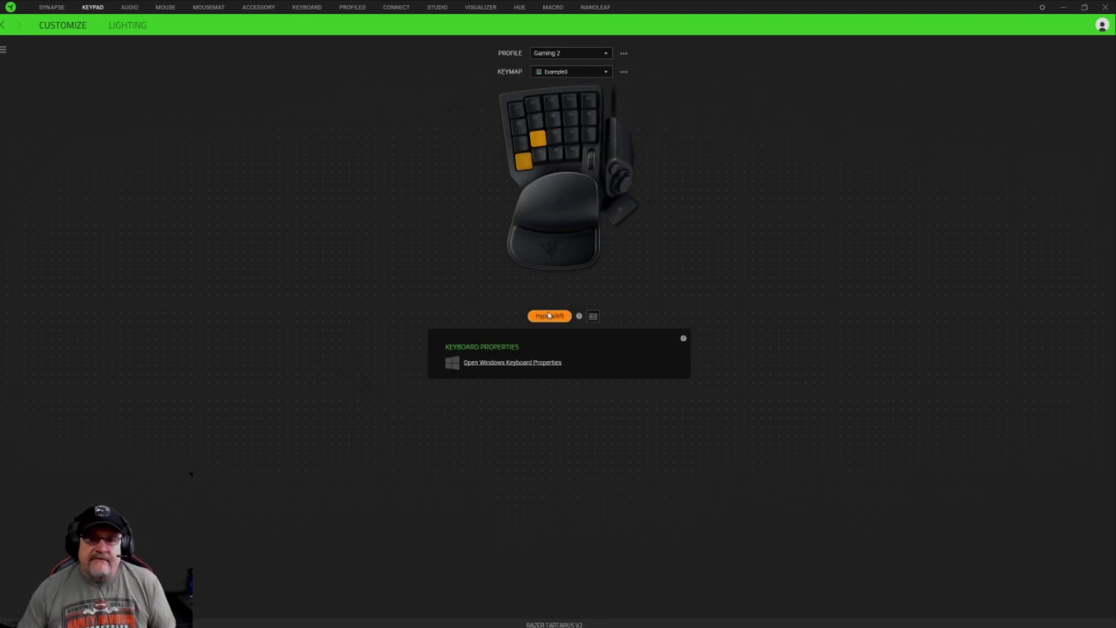